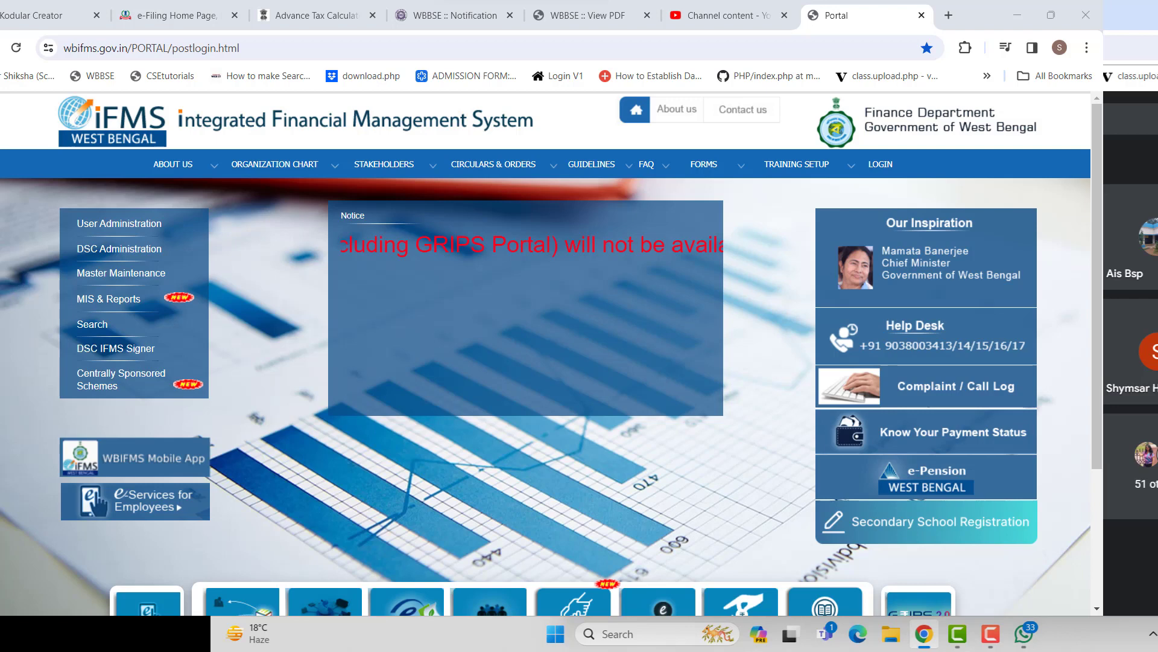
# View the WBIFMS Portal home page and the NGIPF applications dashboard, and return to the Google Meet presentation
pyautogui.hotkey('alt', 'Tab')
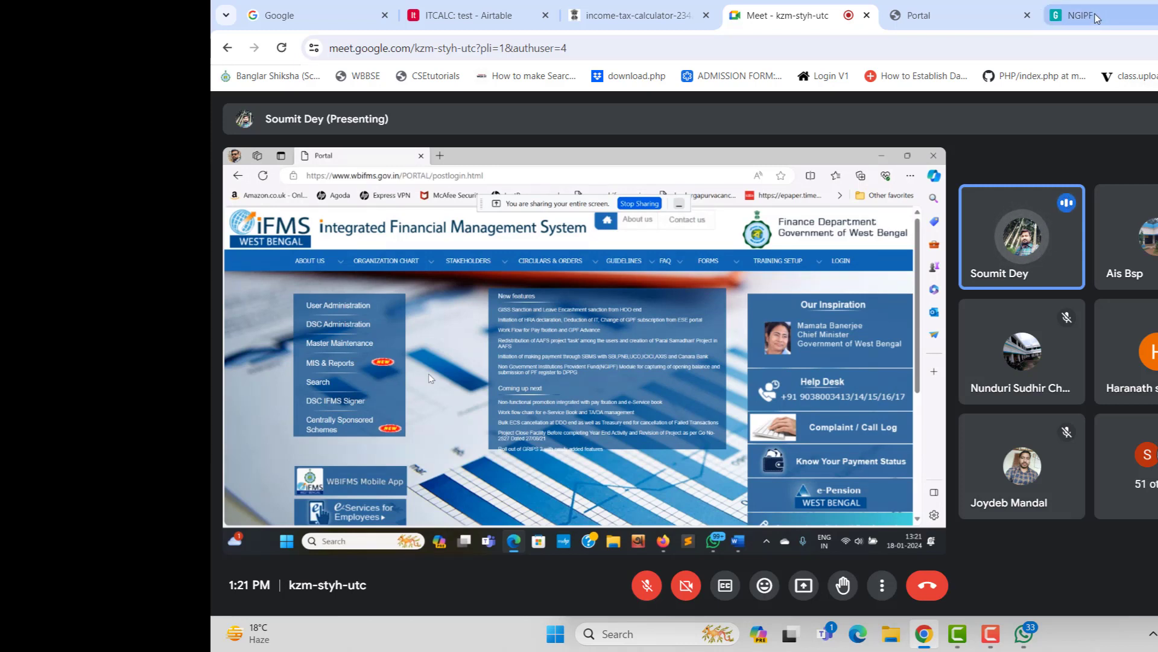
pyautogui.moveTo(1101, 21)
pyautogui.moveTo(935, 21)
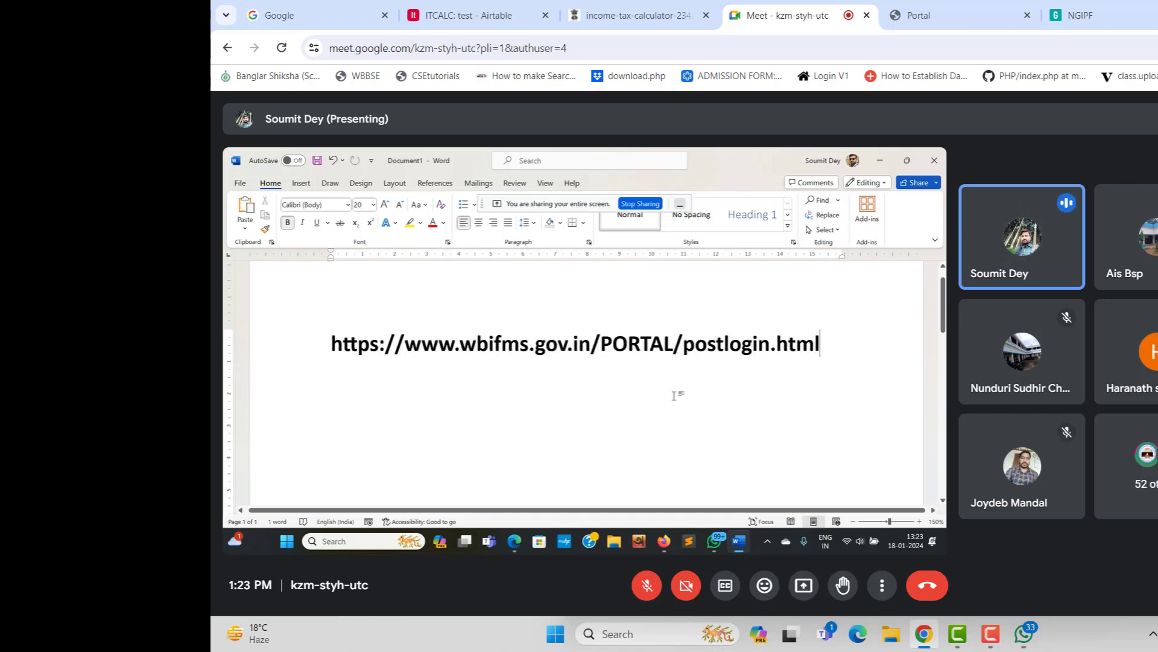
pyautogui.click(919, 15)
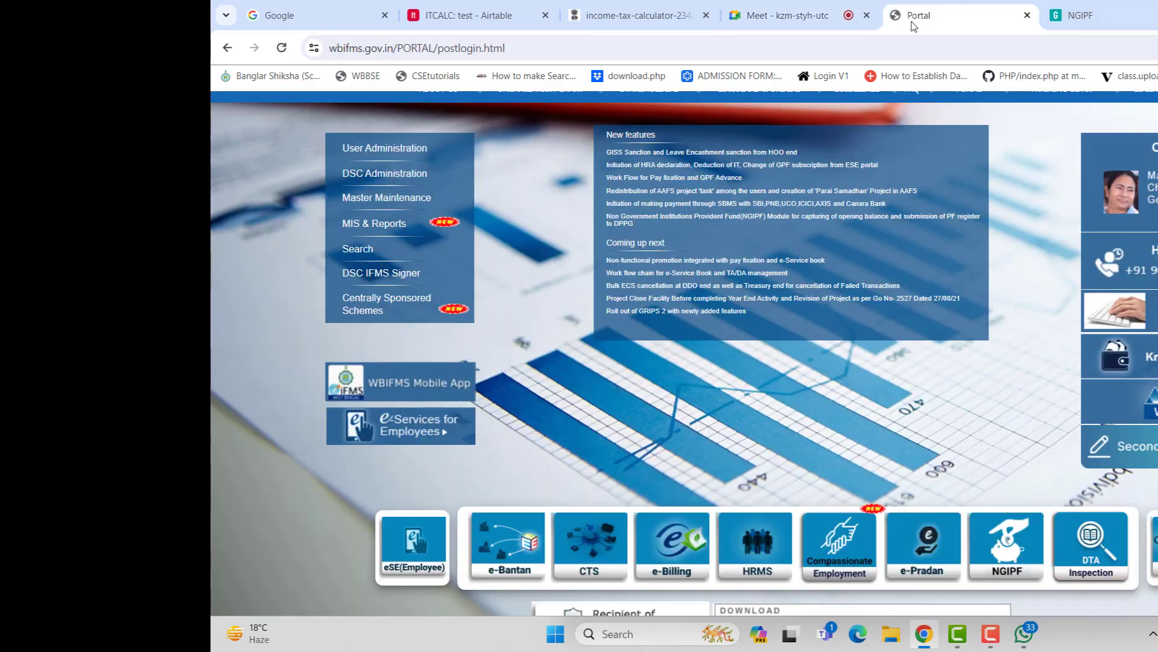
pyautogui.click(1148, 6)
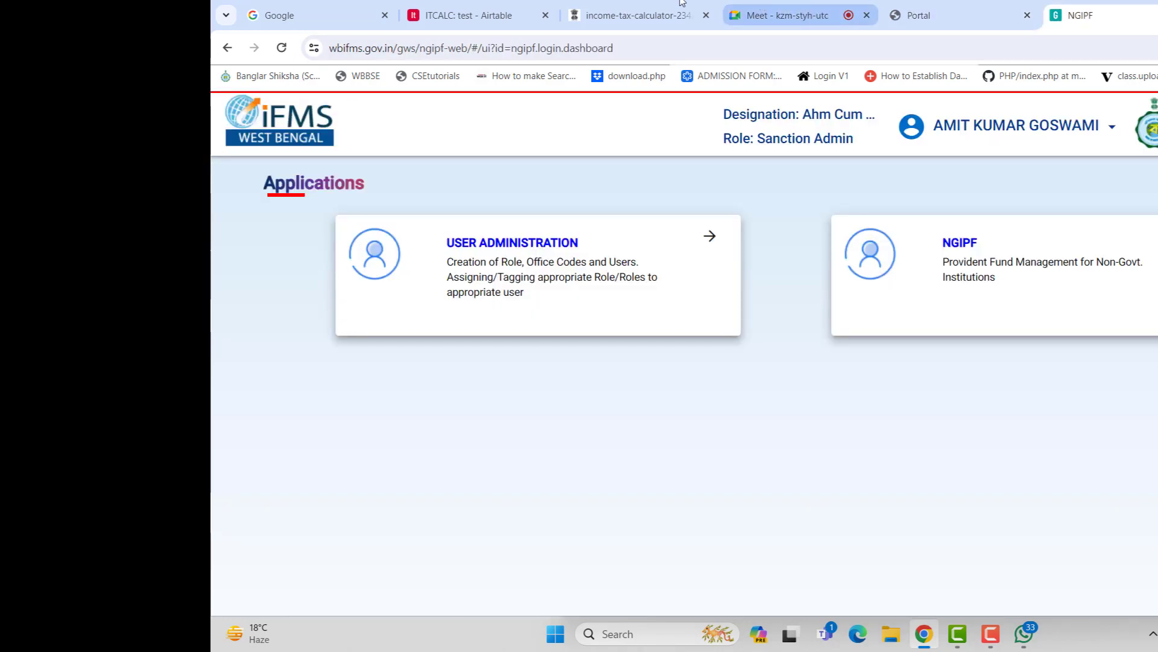
pyautogui.click(750, 12)
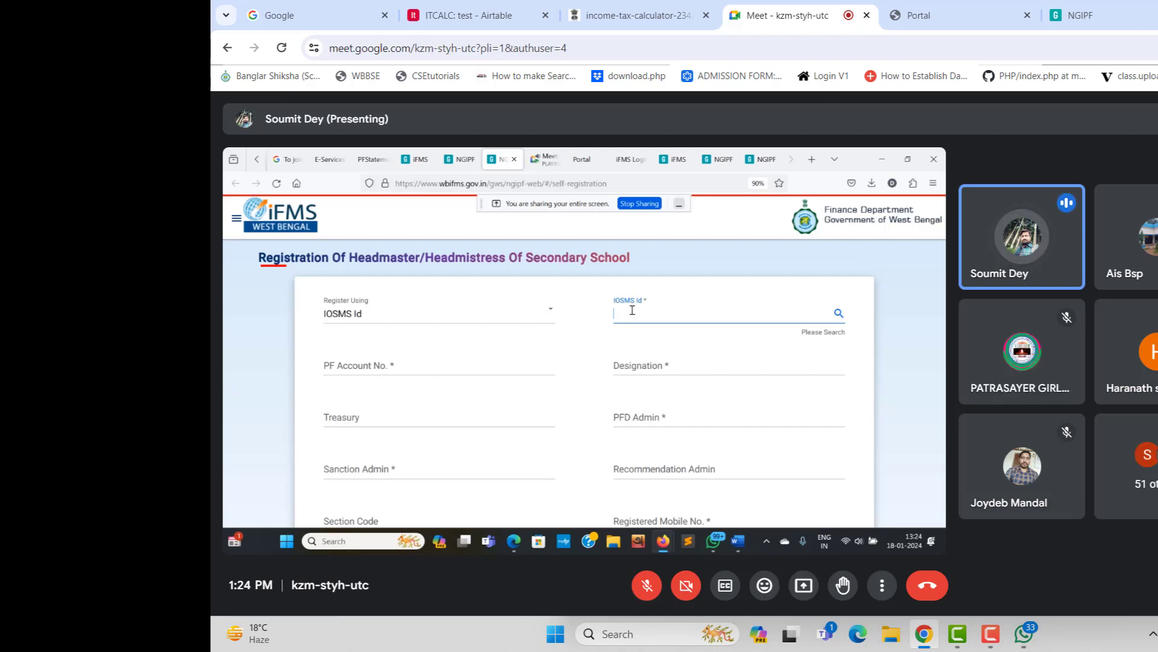
# Set the headmaster registration to use PF Account No and activate the account number field
pyautogui.click(340, 319)
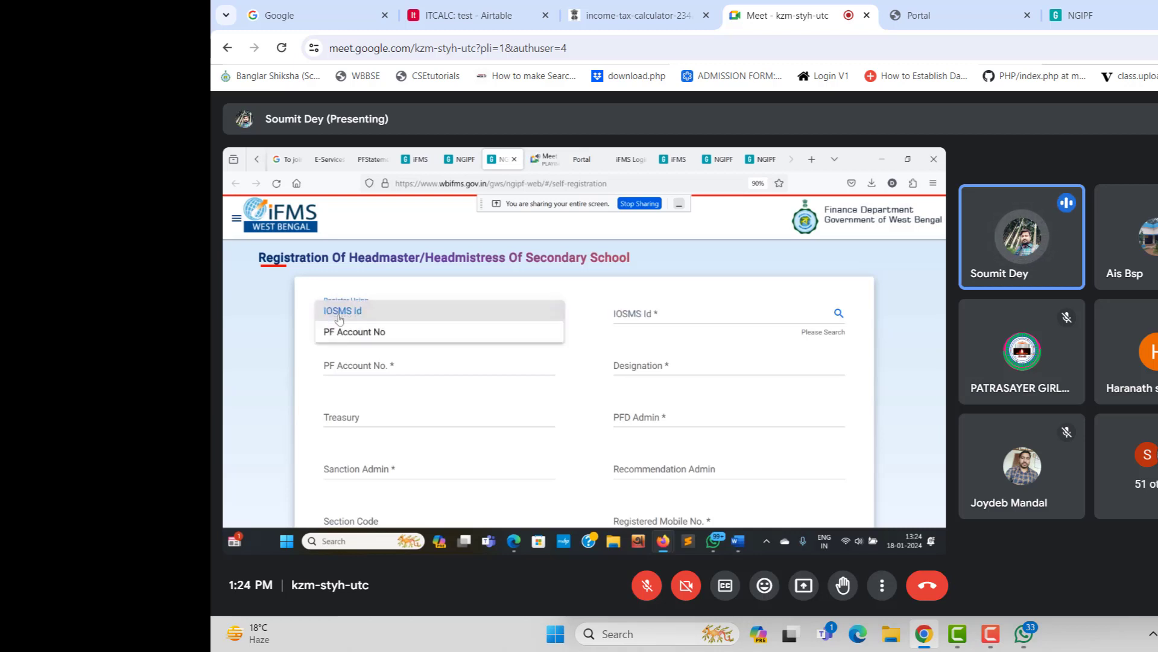
pyautogui.click(344, 332)
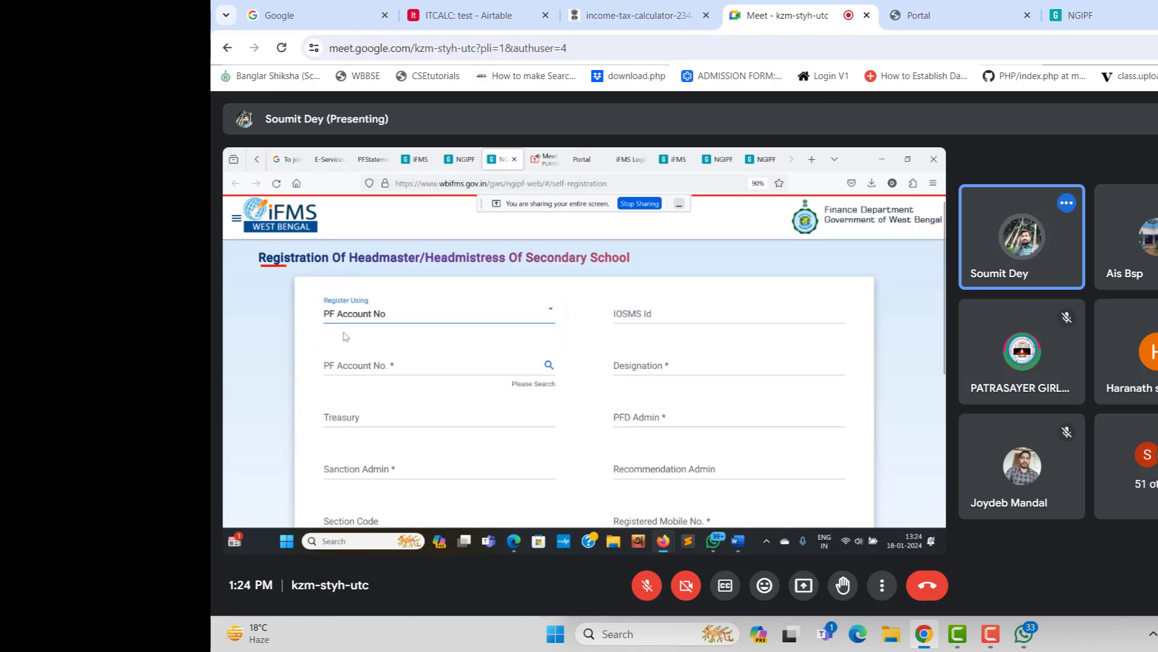
pyautogui.click(367, 365)
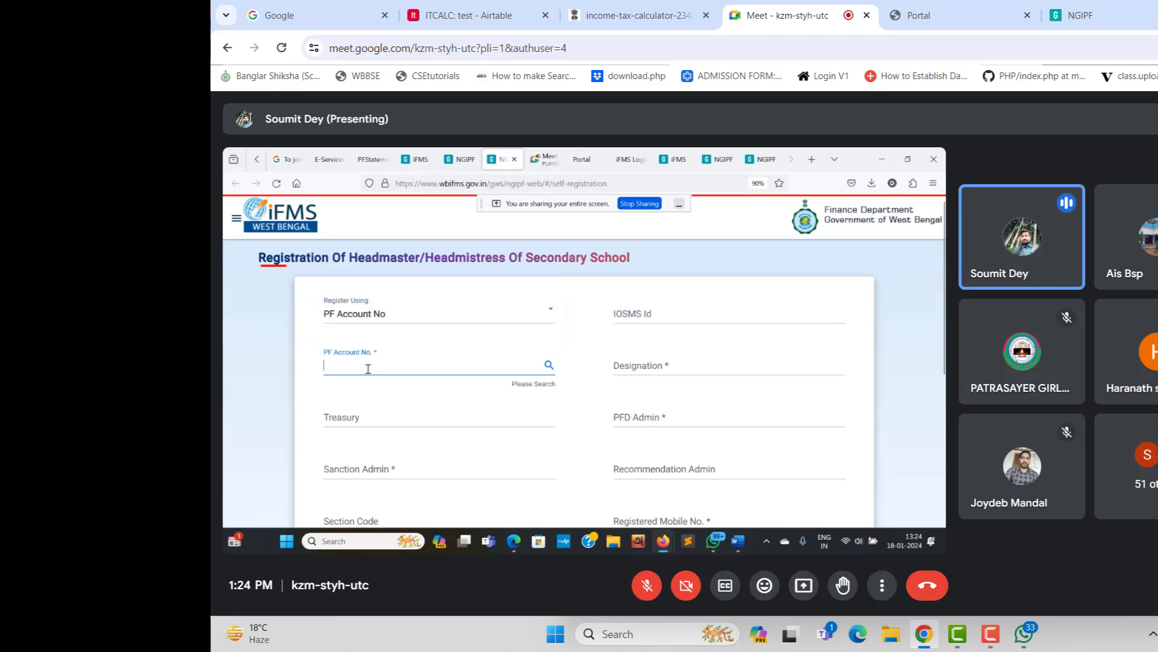
# Set the registration method to IOSMS Id and look up the headmaster's record by that ID
pyautogui.click(360, 313)
pyautogui.click(359, 281)
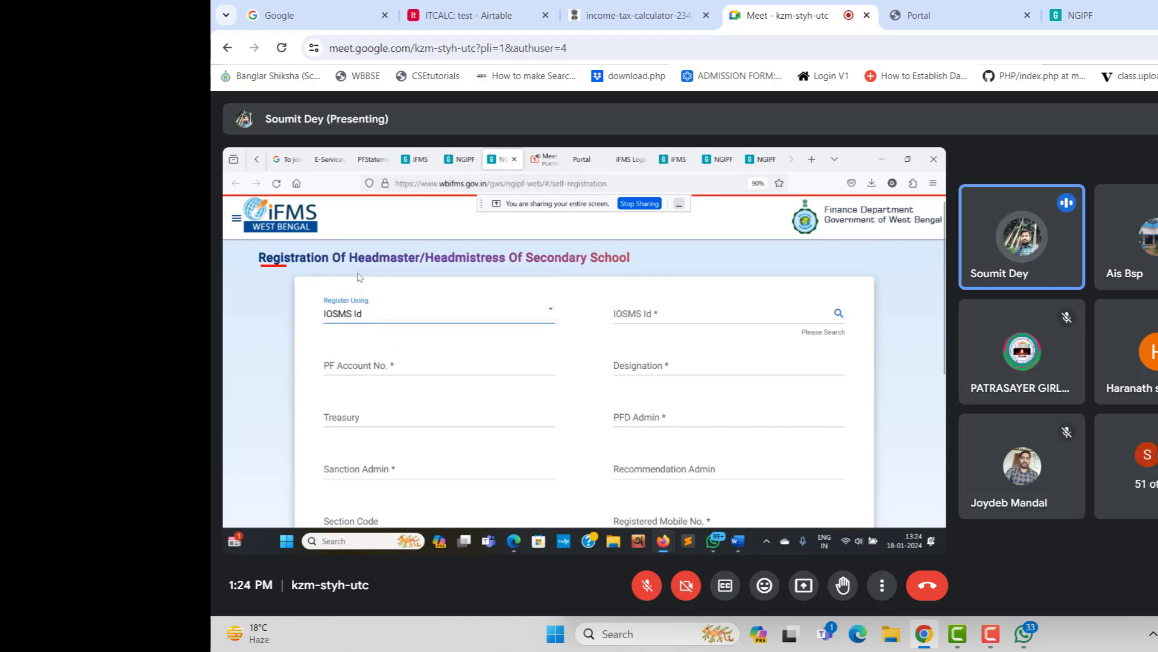
pyautogui.click(655, 320)
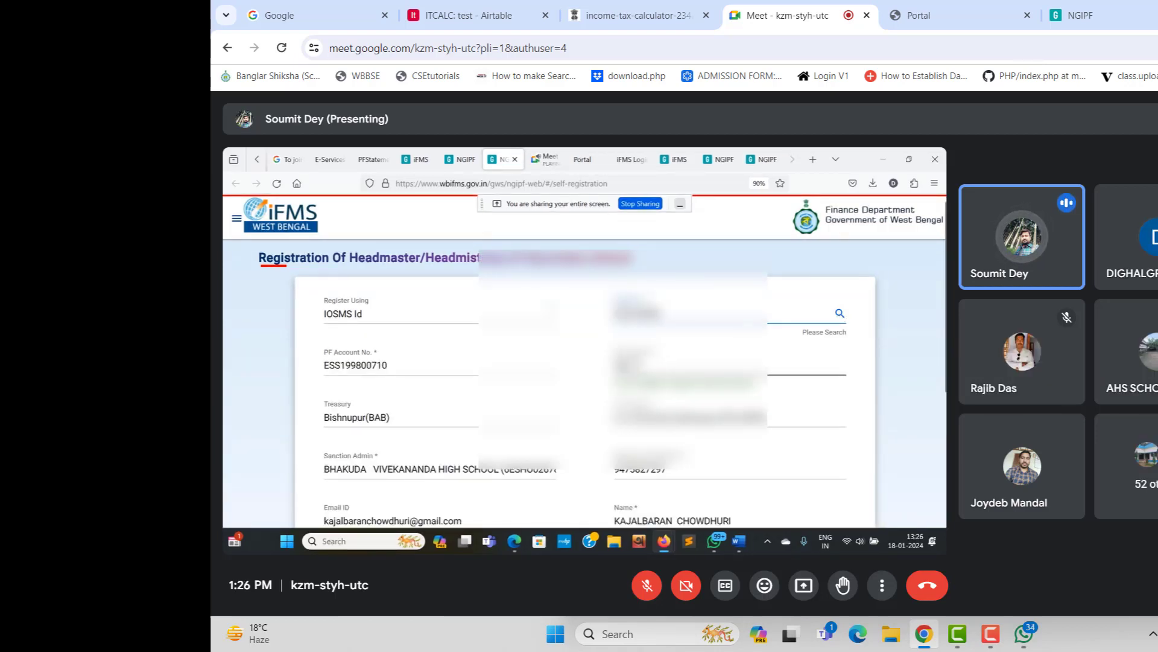
# Review the filled registration record, including the designation and the school name under Sanction Admin
pyautogui.click(622, 365)
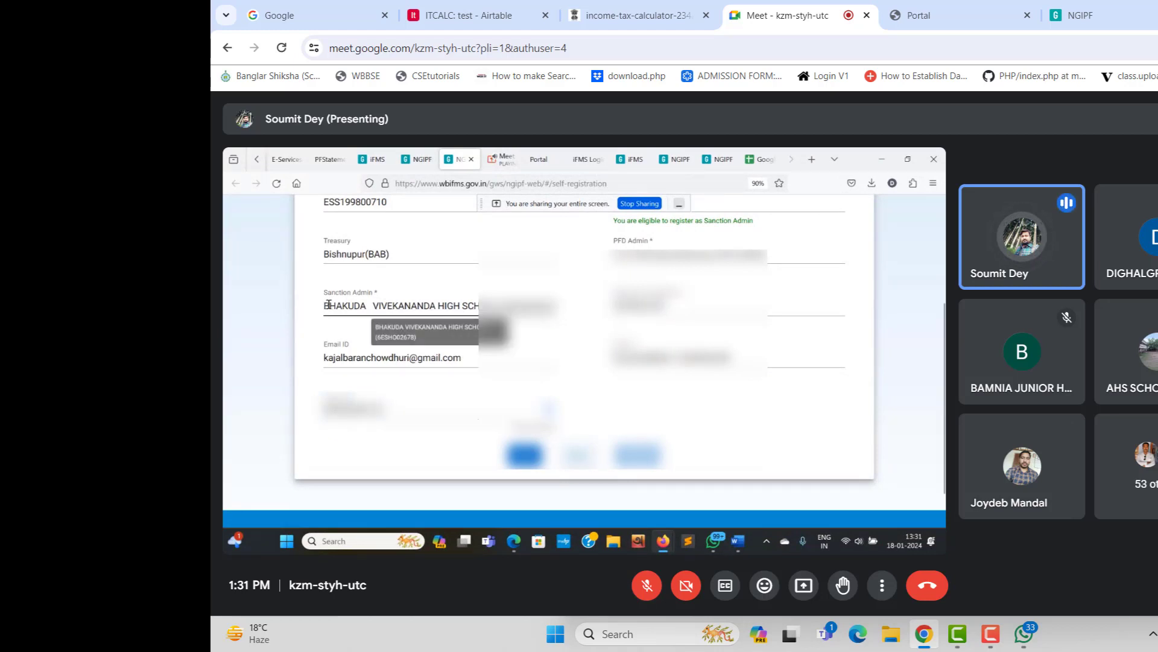
pyautogui.moveTo(329, 305); pyautogui.dragTo(469, 306)
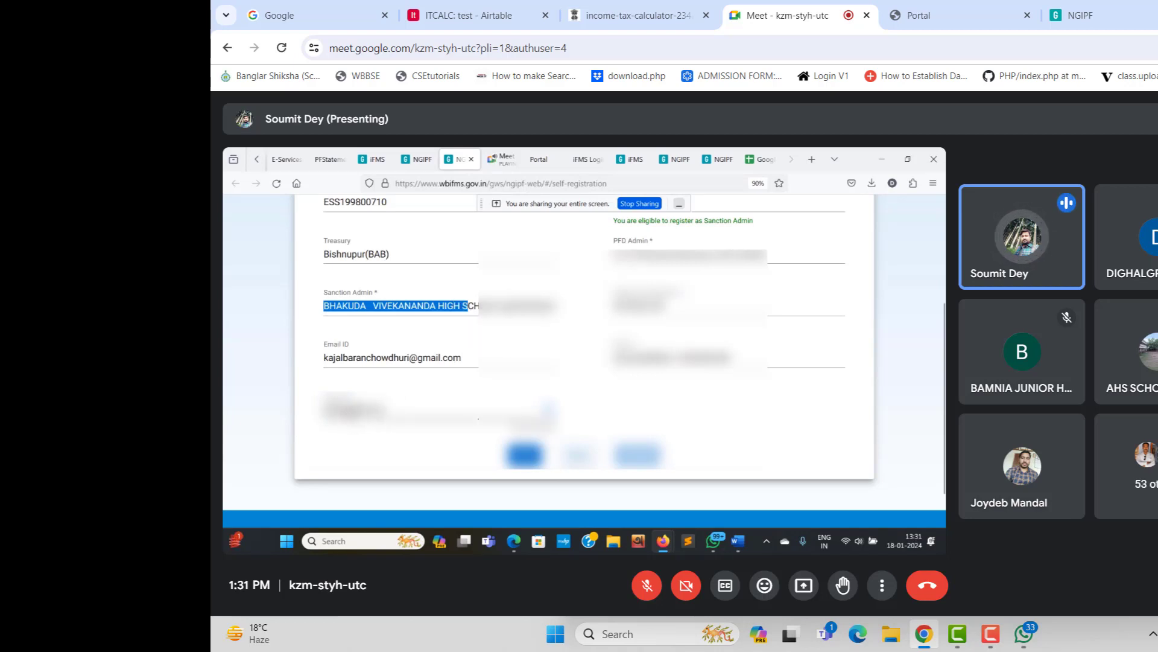
pyautogui.click(477, 418)
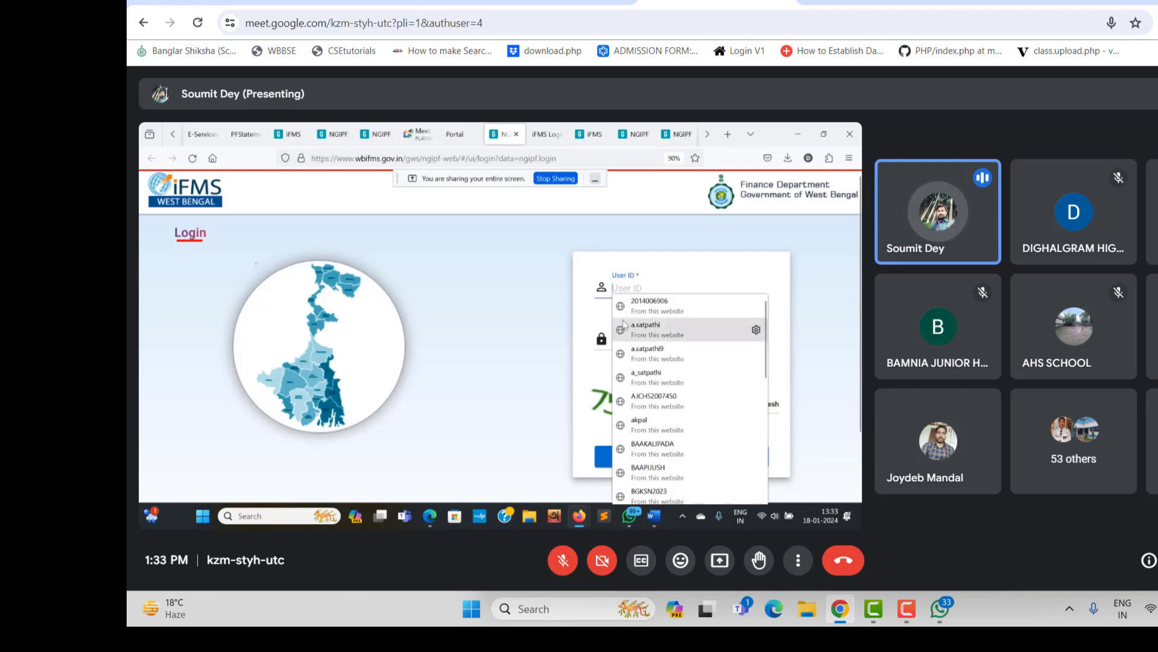
# Choose a saved user ID on the NGIPF login page
pyautogui.click(637, 353)
pyautogui.click(637, 346)
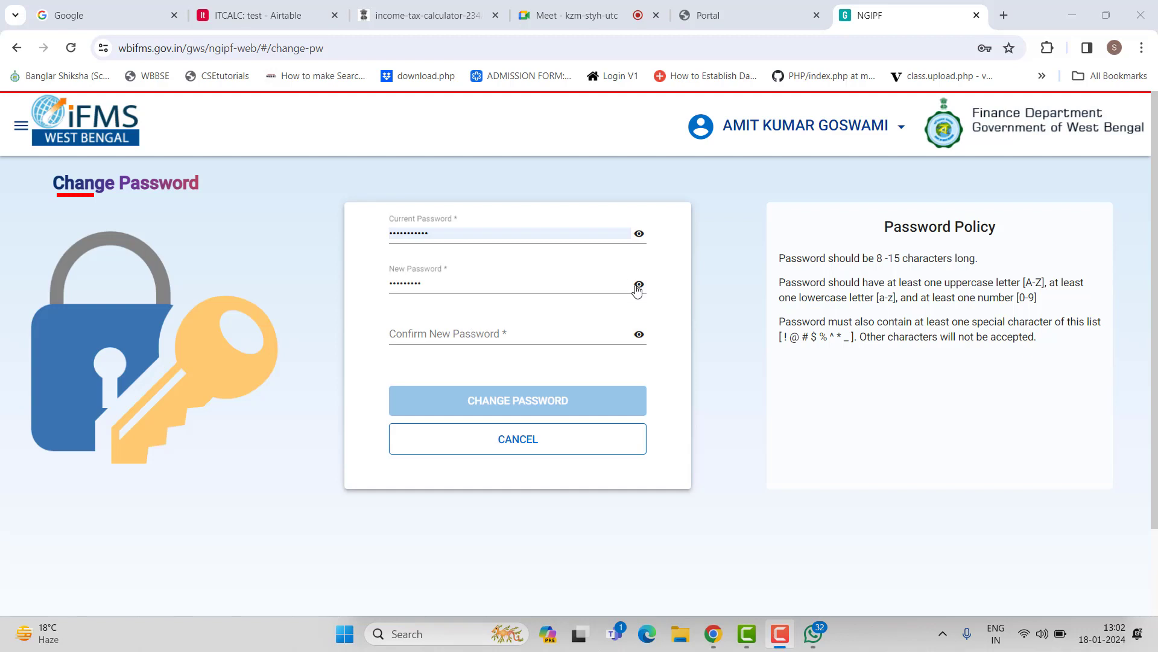
# Replace the new account password with one that meets the password policy and repeat it in the Confirm New Password field
pyautogui.moveTo(441, 284); pyautogui.dragTo(368, 282)
pyautogui.write('••')
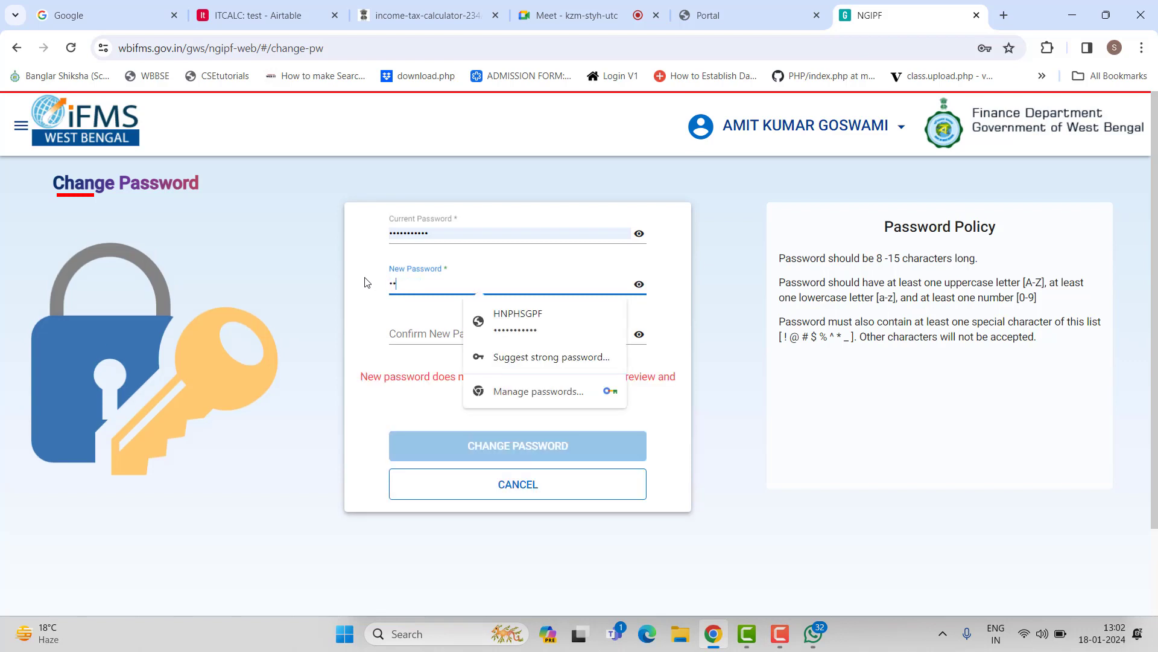
pyautogui.write('•••••••')
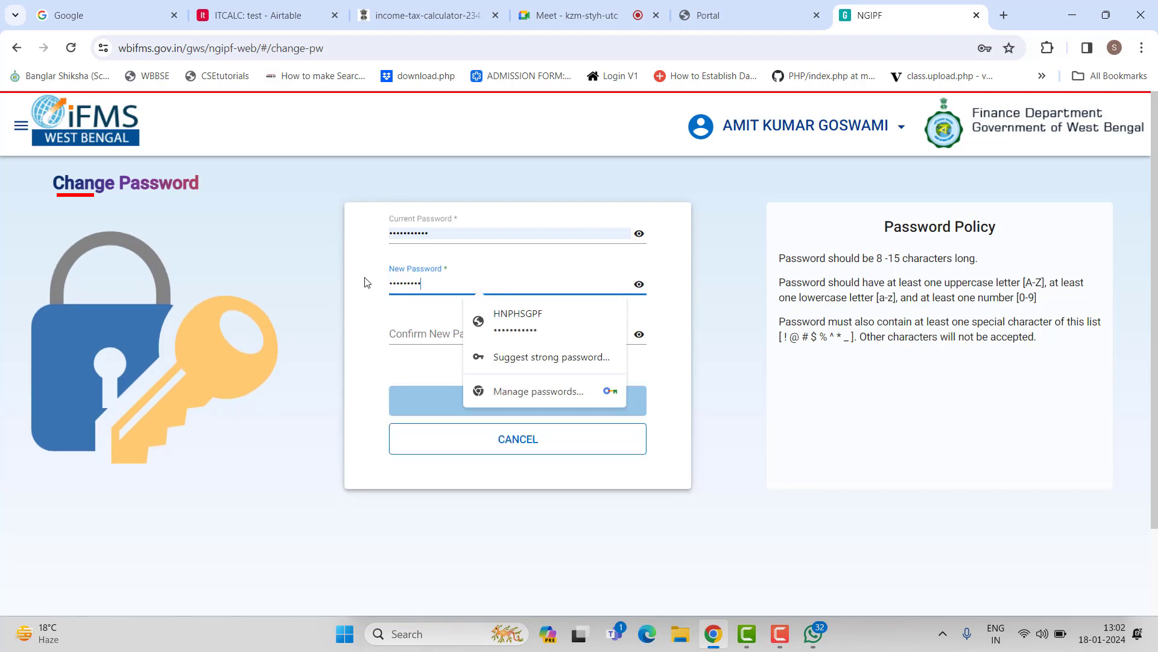
pyautogui.click(421, 331)
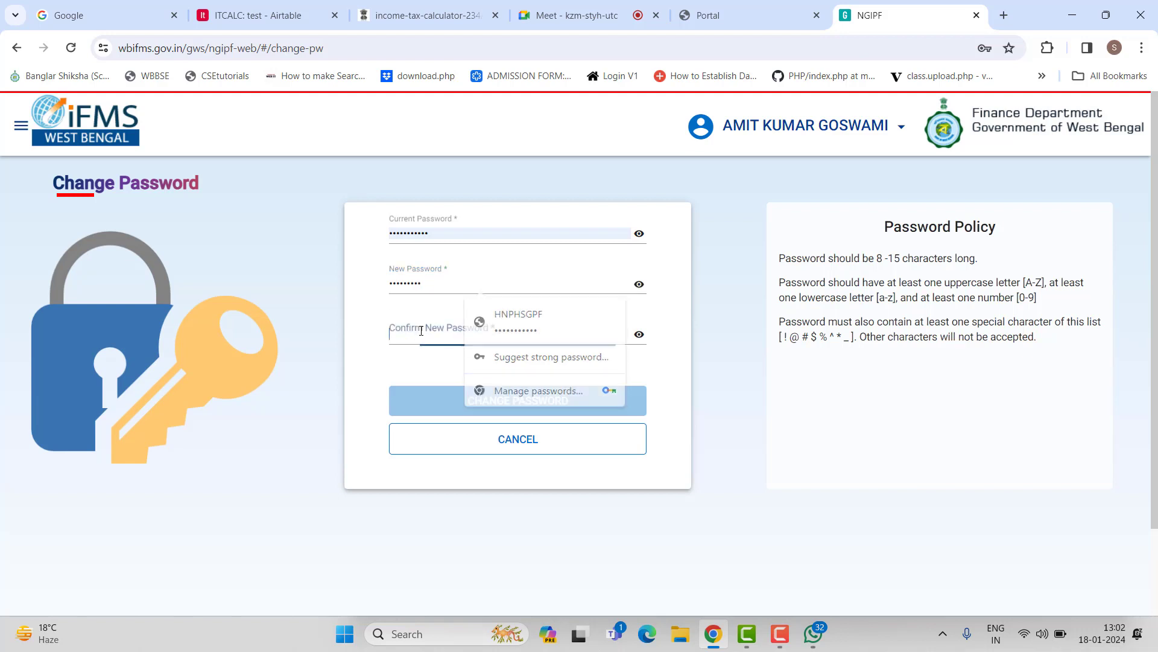
pyautogui.write('•••••')
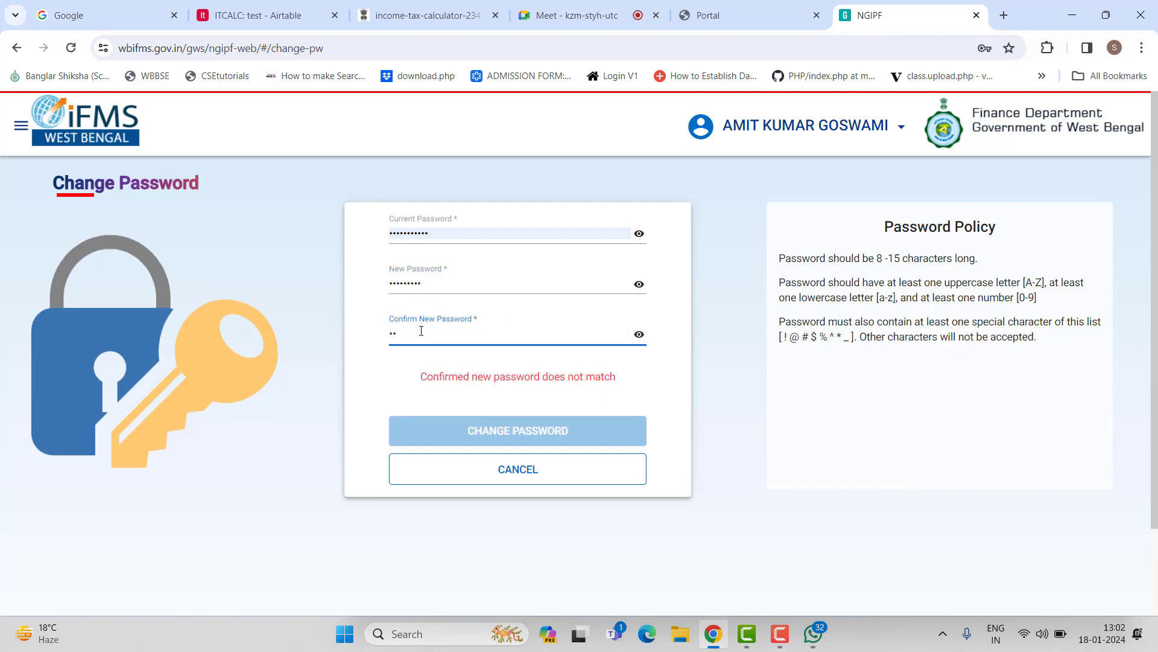
pyautogui.write('••••')
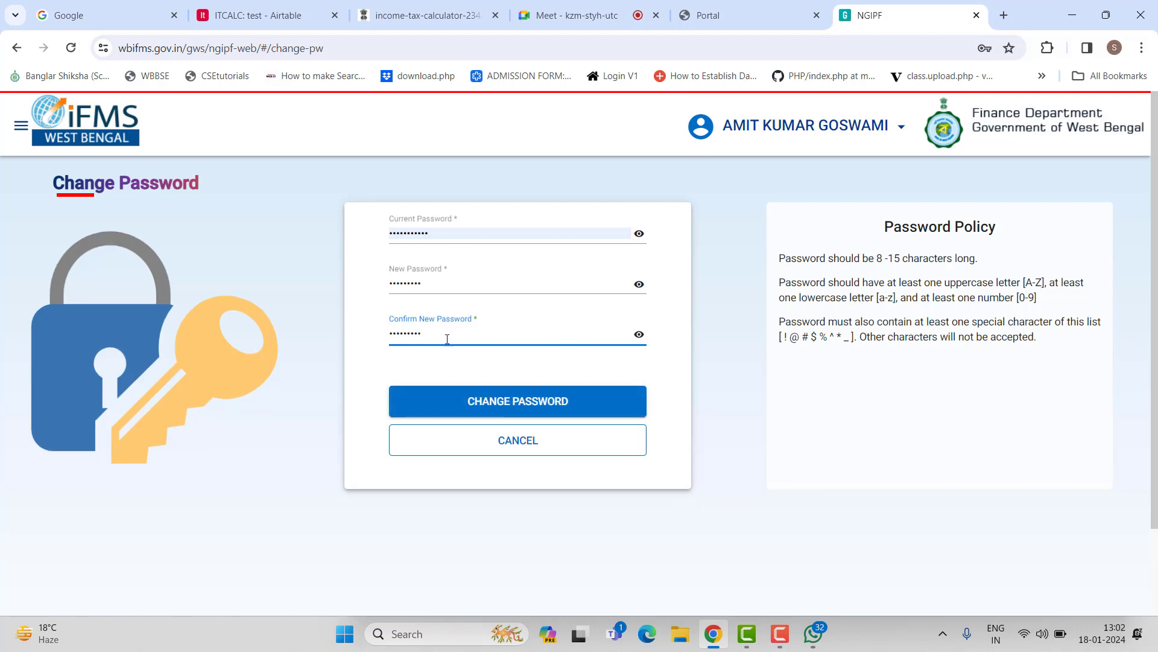
# Submit the password change and update the login saved in the browser
pyautogui.click(517, 402)
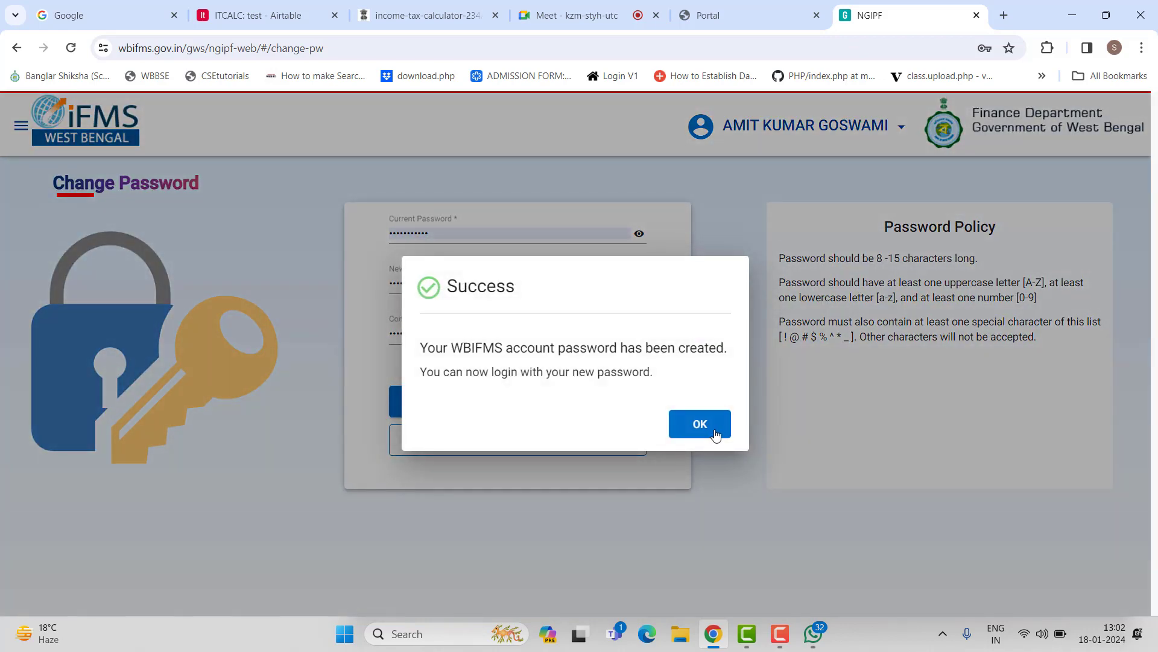
pyautogui.click(713, 432)
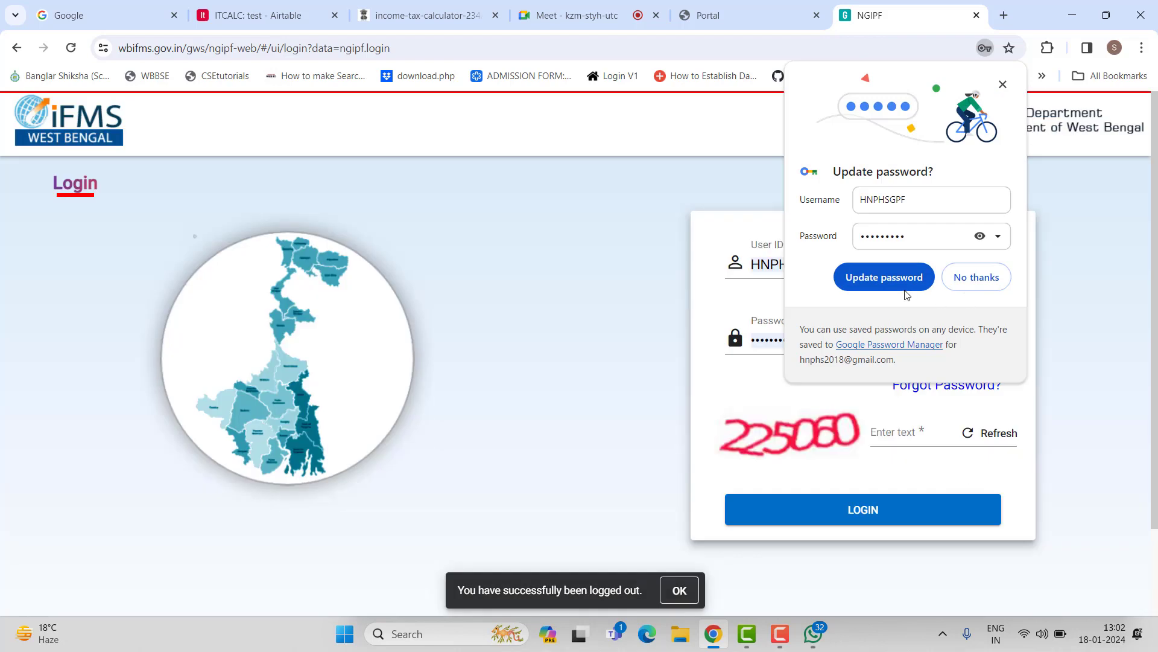
pyautogui.click(902, 285)
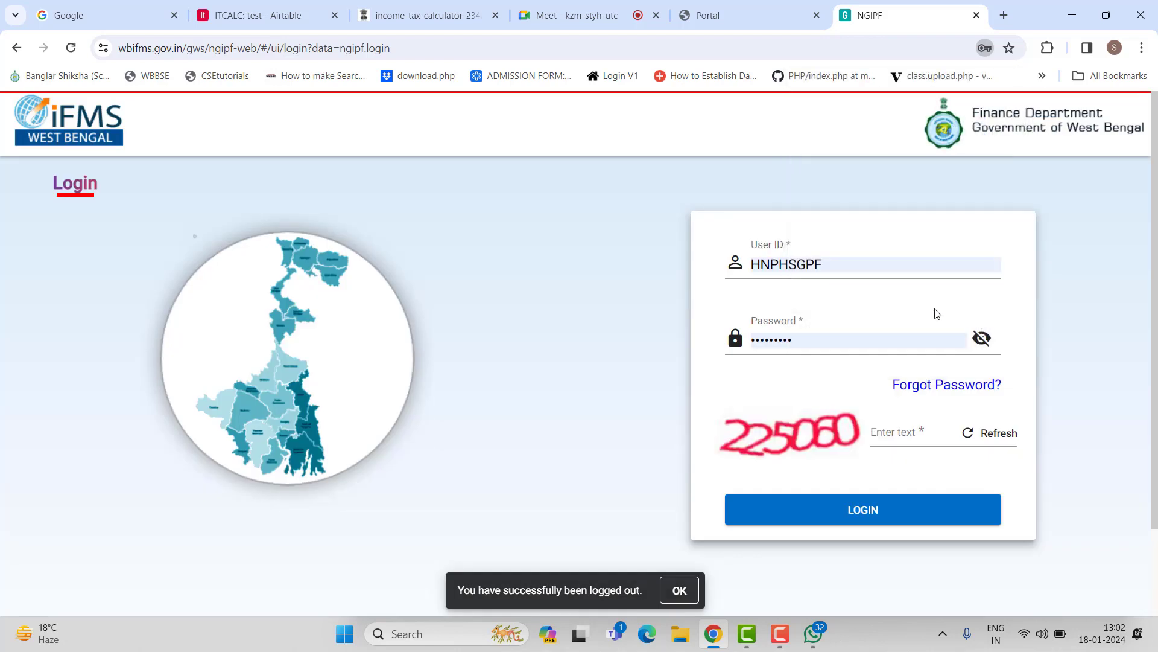
# Enter the captcha verification code on the NGIPF login page and log in with the filled-in credentials
pyautogui.click(893, 433)
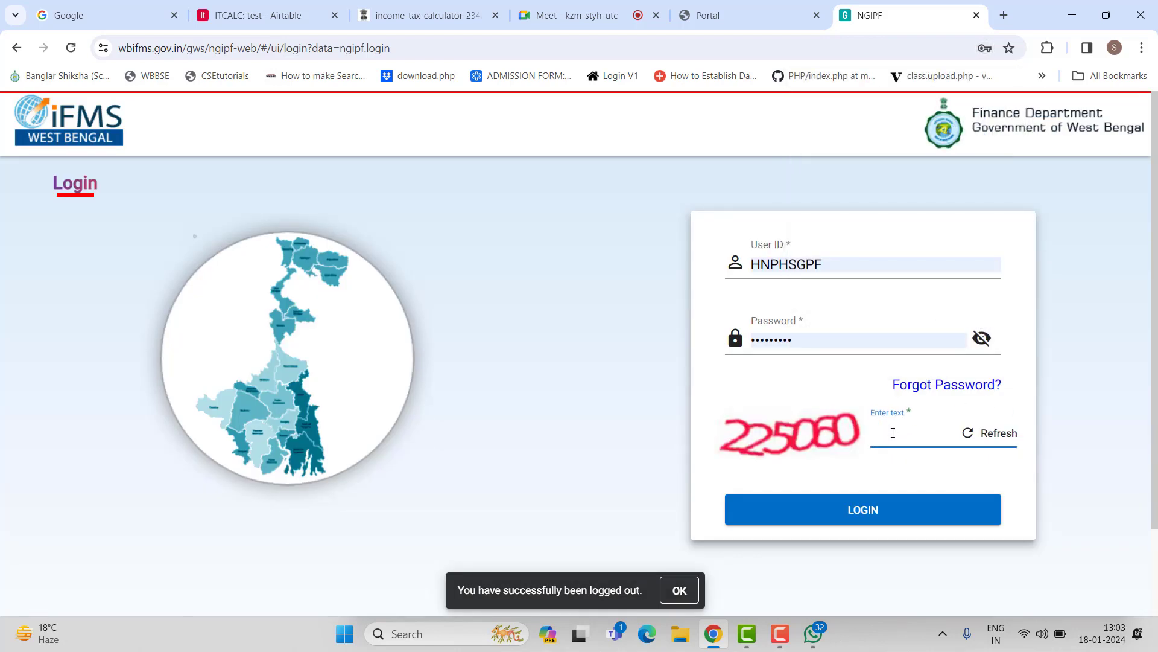
pyautogui.write('22')
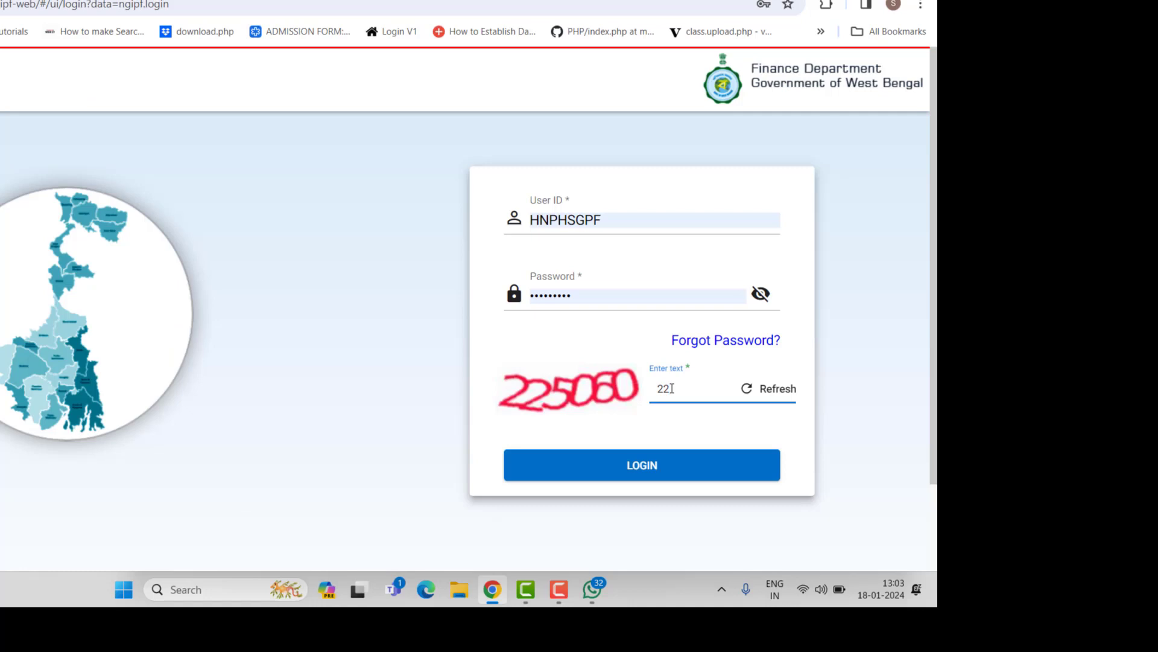
pyautogui.write('5060')
pyautogui.click(646, 469)
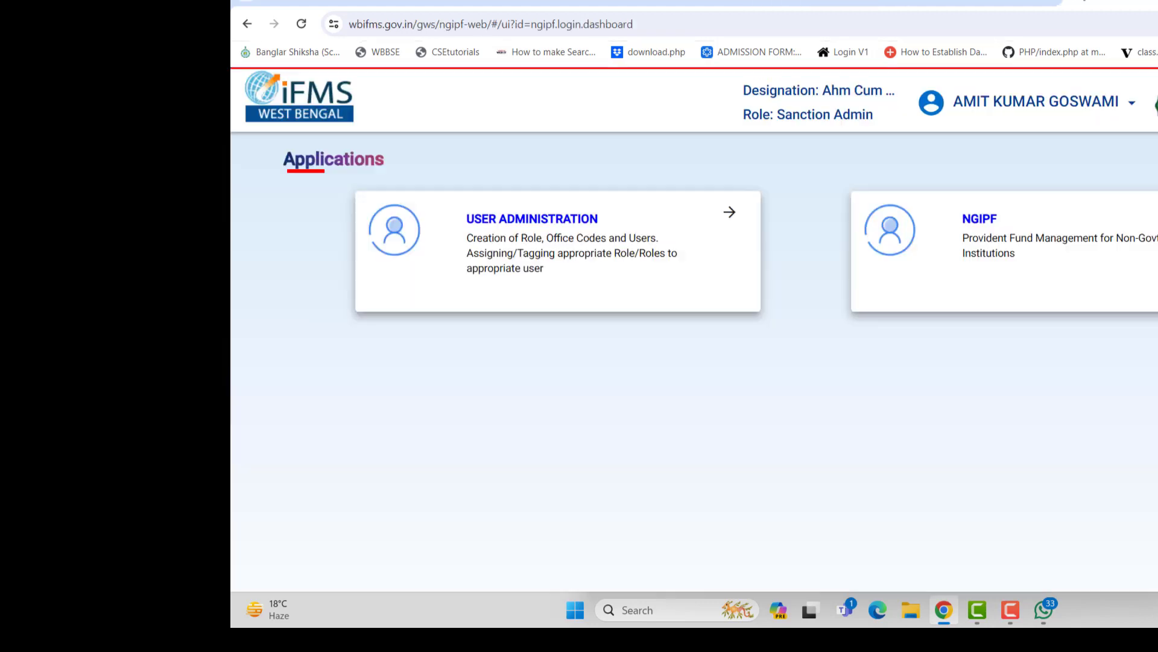
# Return from the NGIPF applications dashboard to the Google Meet presentation on opening balance capture
pyautogui.click(1110, 2)
pyautogui.click(821, 3)
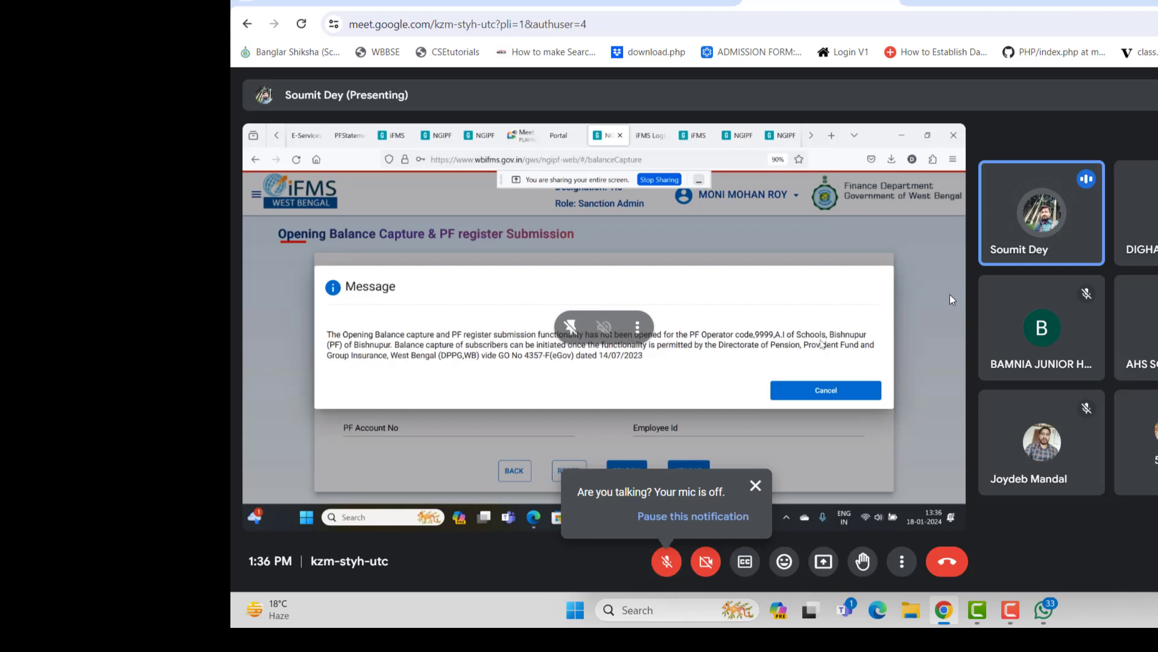